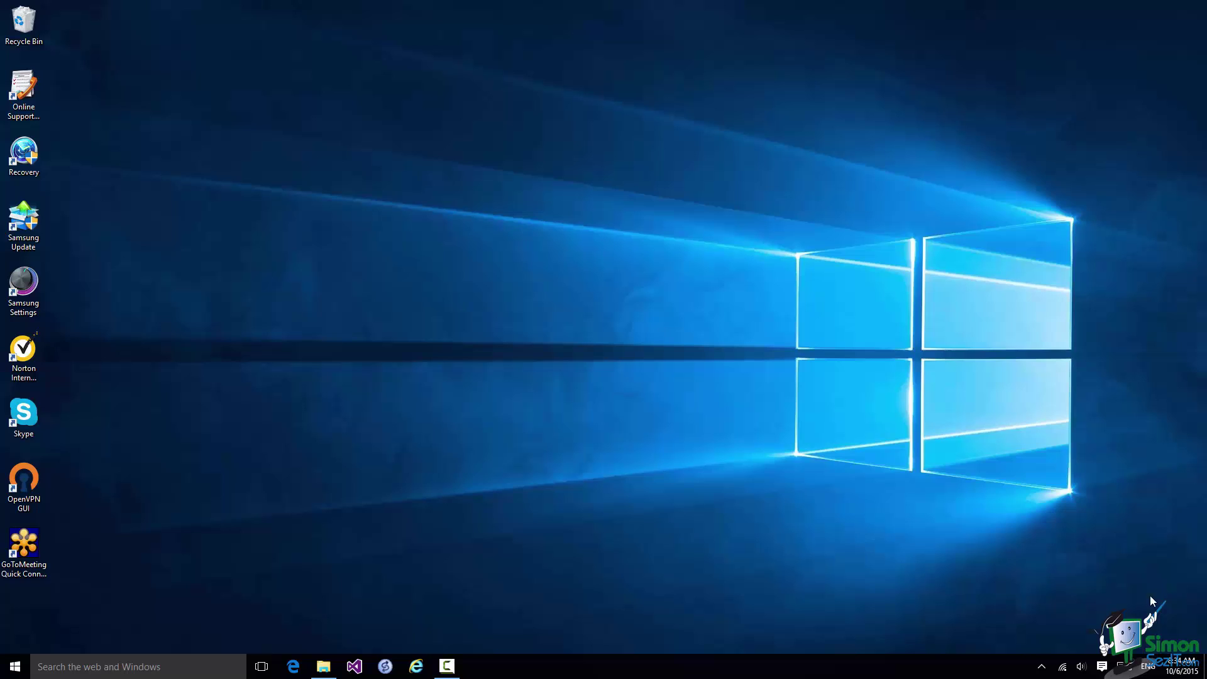
- Search Start for 'ex' and pin the Excel 2016 result to the taskbar
left_click(115, 665)
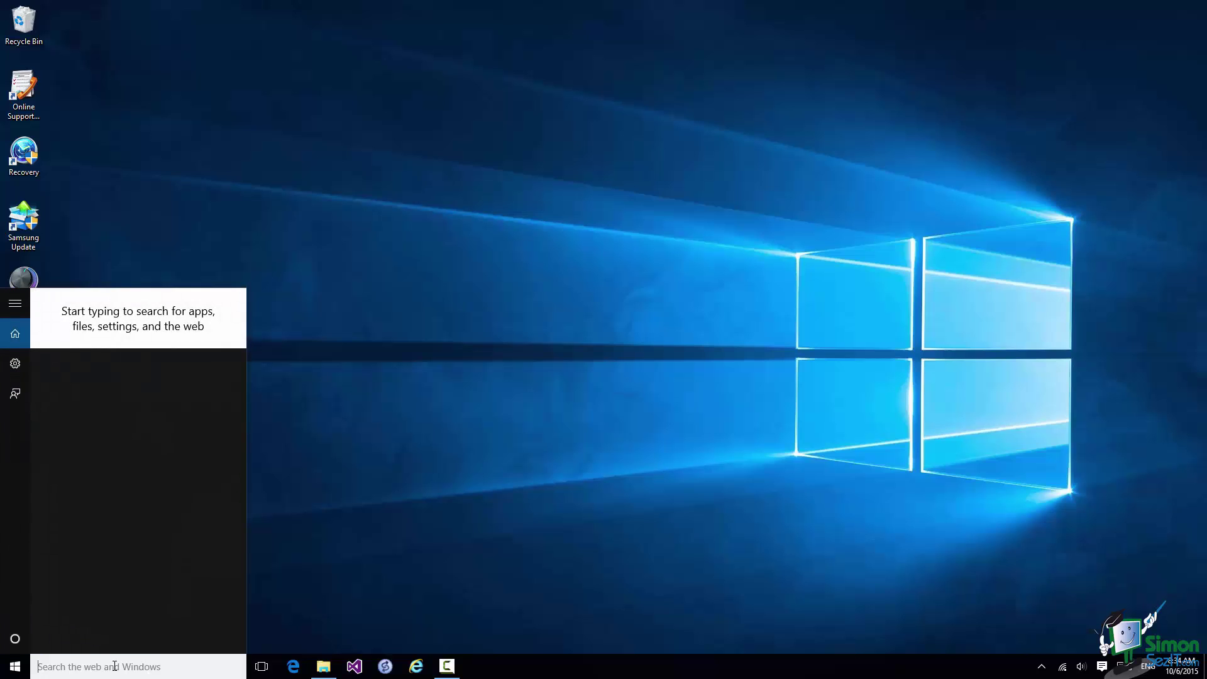
type("ex")
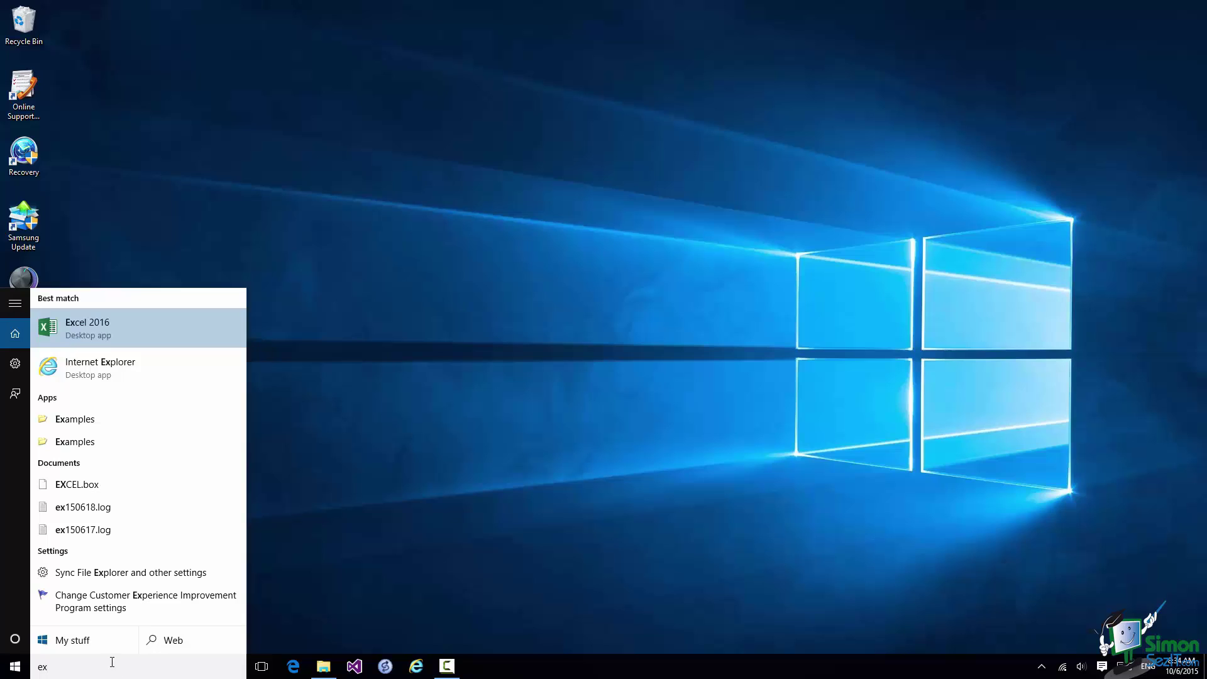
right_click(148, 326)
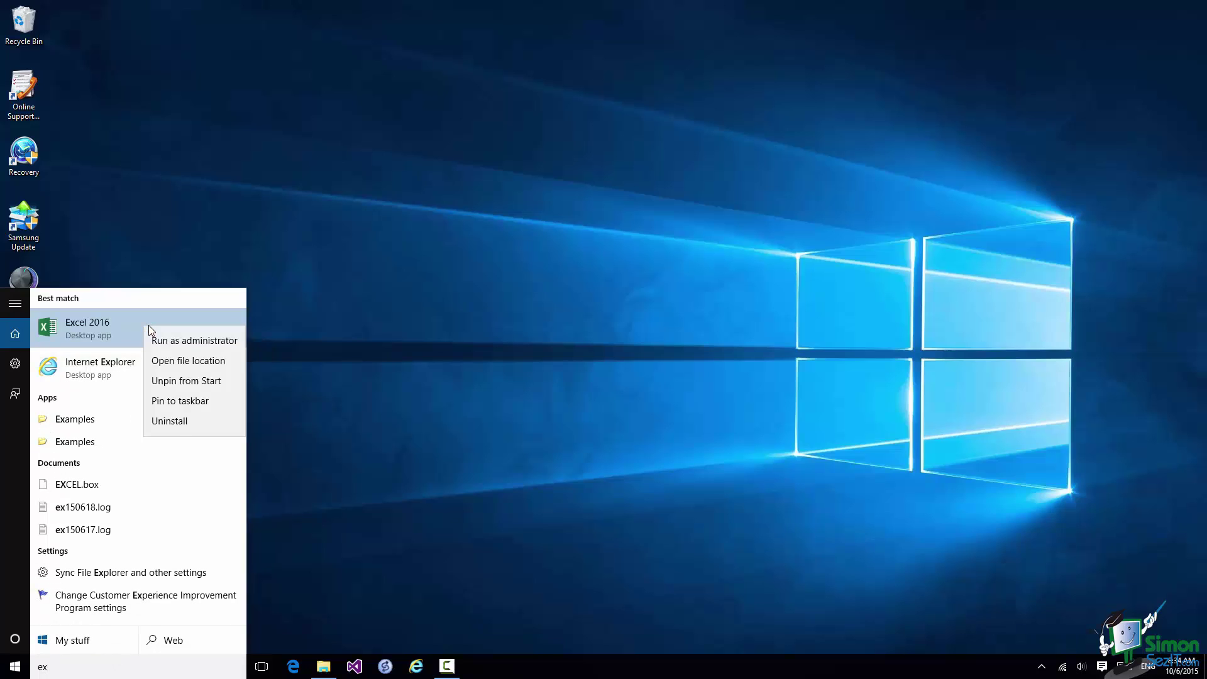
left_click(180, 400)
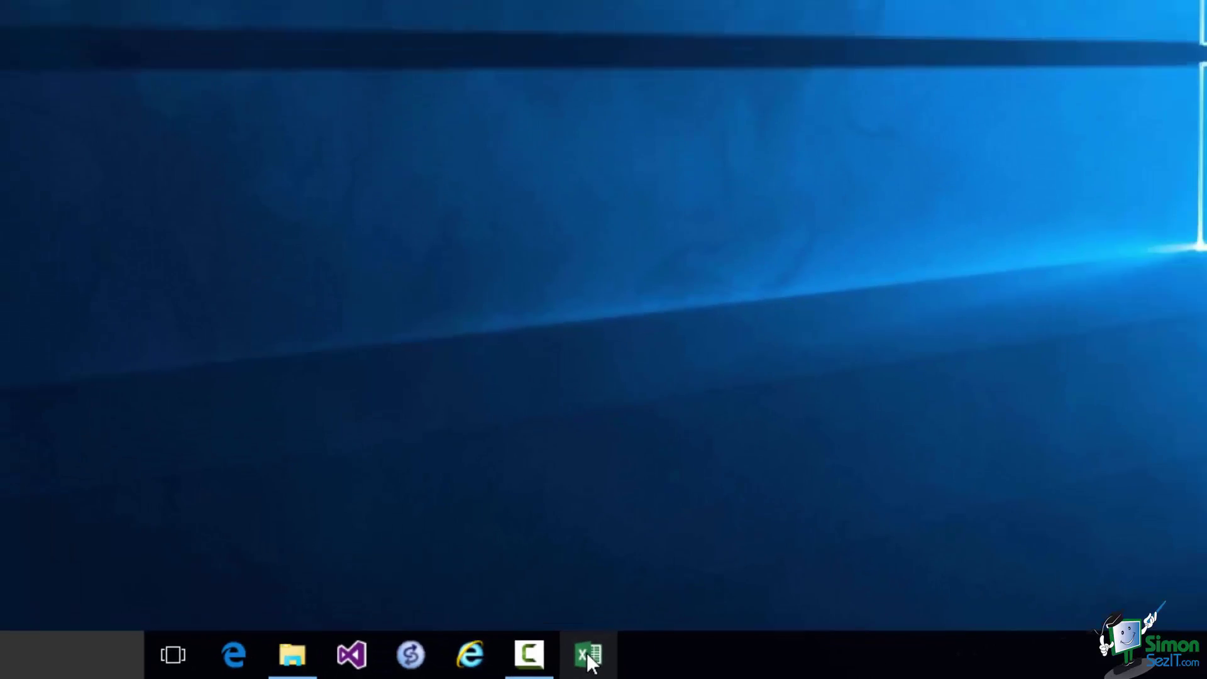
- Launch Excel 2016 from its pinned taskbar icon to reach the template start screen
left_click(587, 656)
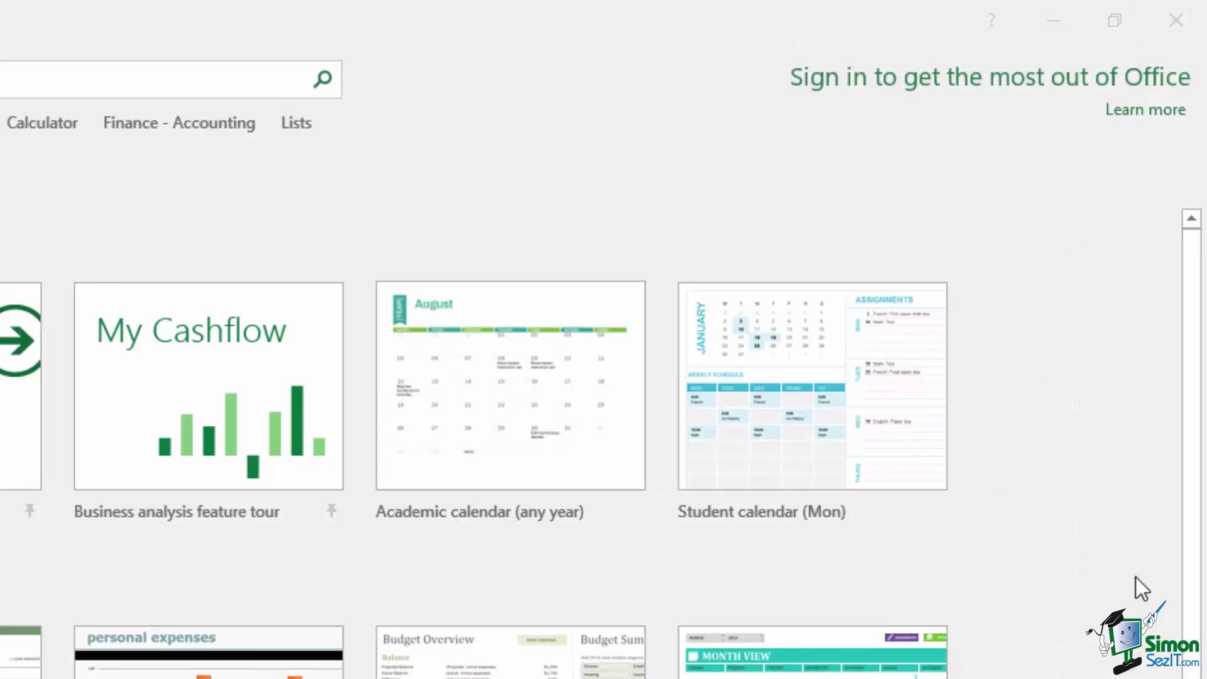
- Open the 'Sign in to Office' support article in Internet Explorer from Excel's Learn more link
left_click(1141, 111)
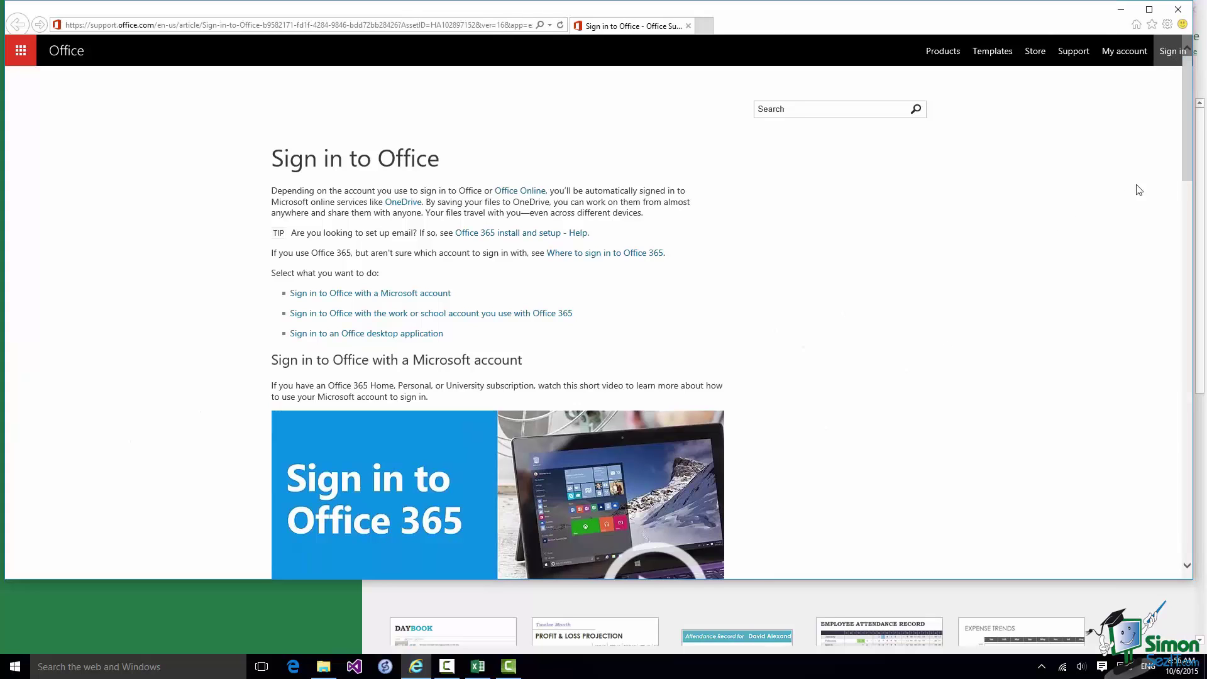
mouse_move(1189, 134)
left_mouse_down()
mouse_move(1188, 461)
mouse_move(1202, 467)
mouse_move(1191, 145)
left_mouse_up()
left_click(1178, 11)
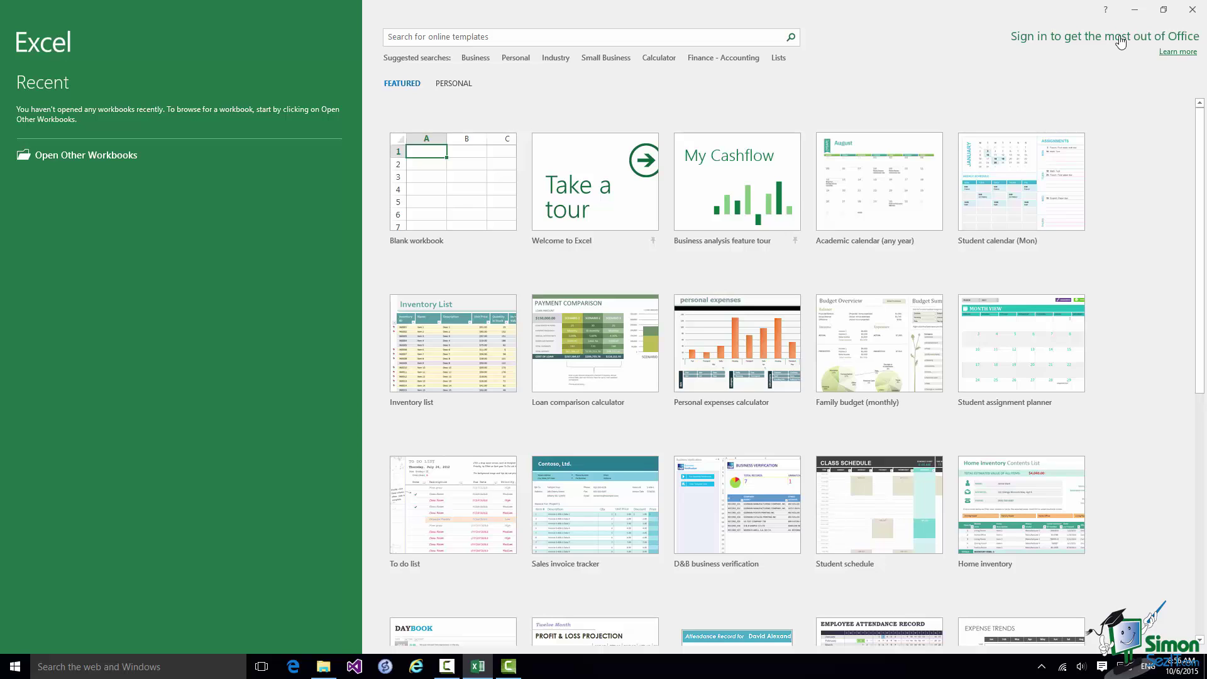
left_click(1120, 41)
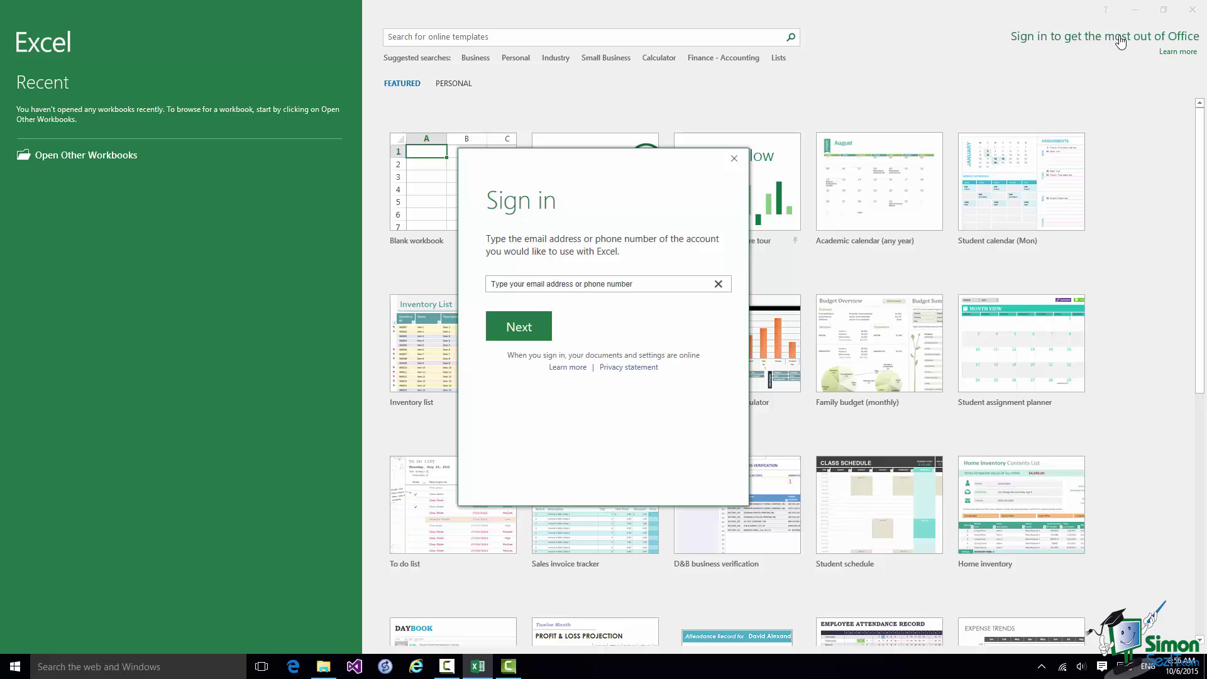
left_click(519, 326)
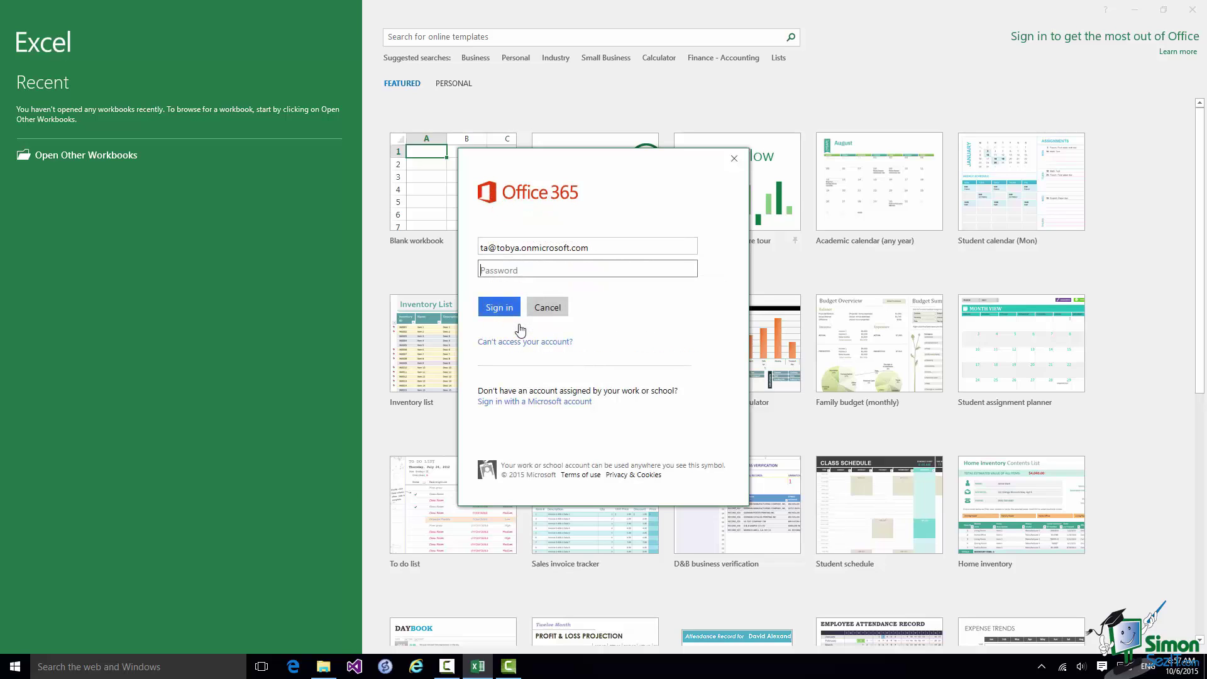
type("•••••••••••")
left_click(497, 312)
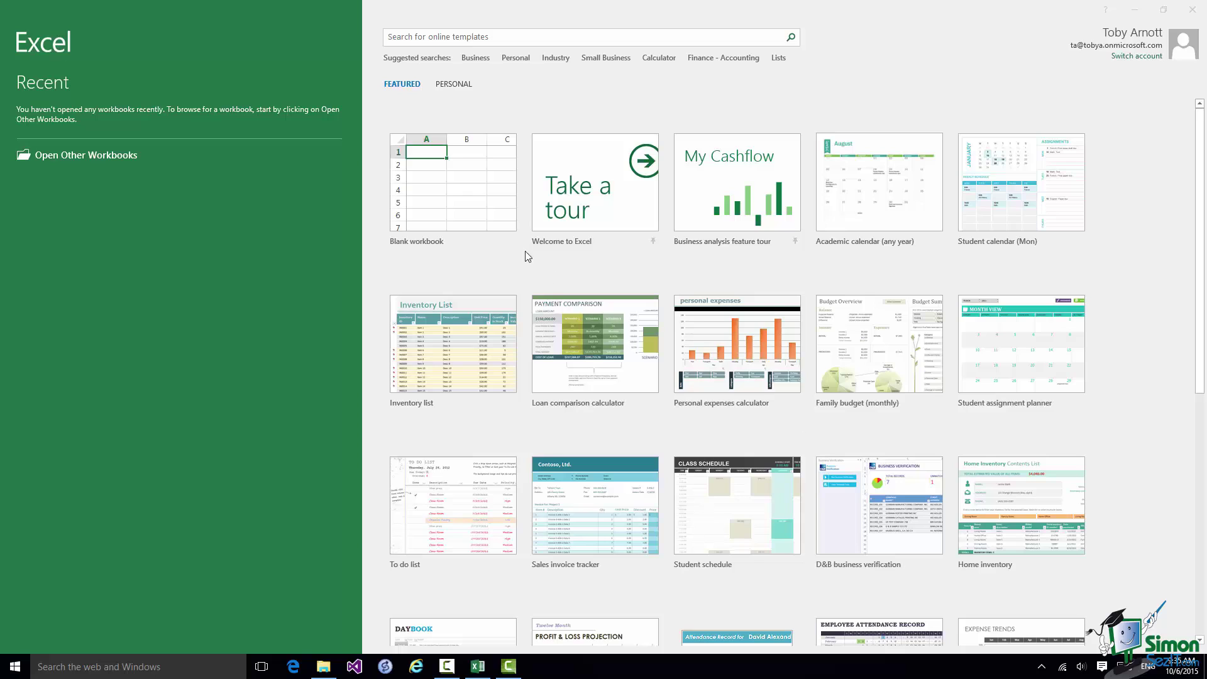
- Create a new blank workbook, Book1, from the start screen
left_click(466, 201)
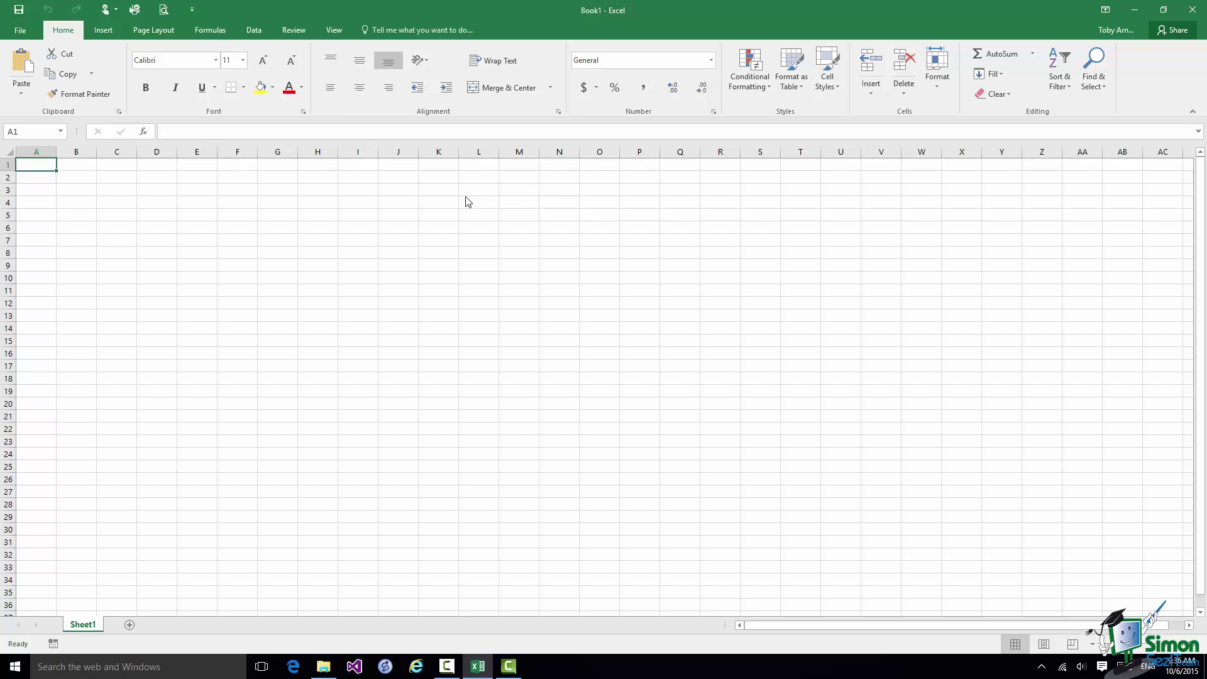
- Set the Quick Access Toolbar's Touch/Mouse Mode to Mouse
left_click(117, 11)
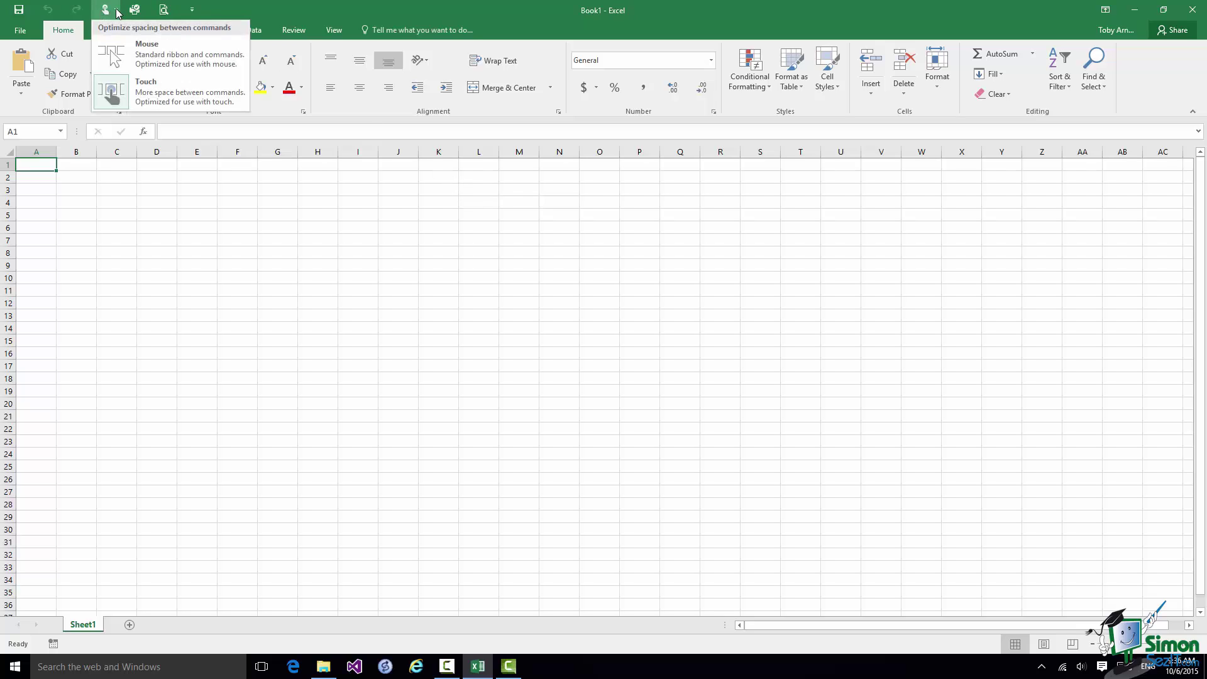
left_click(134, 55)
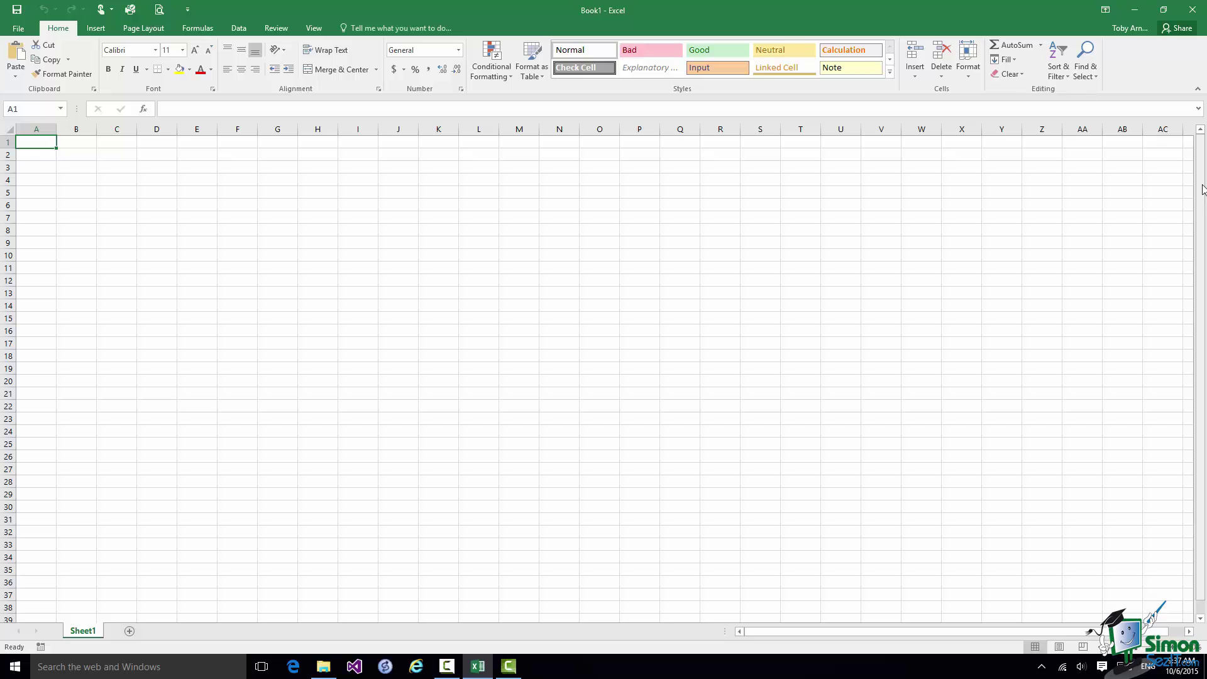
left_click_drag(1200, 187, 1187, 261)
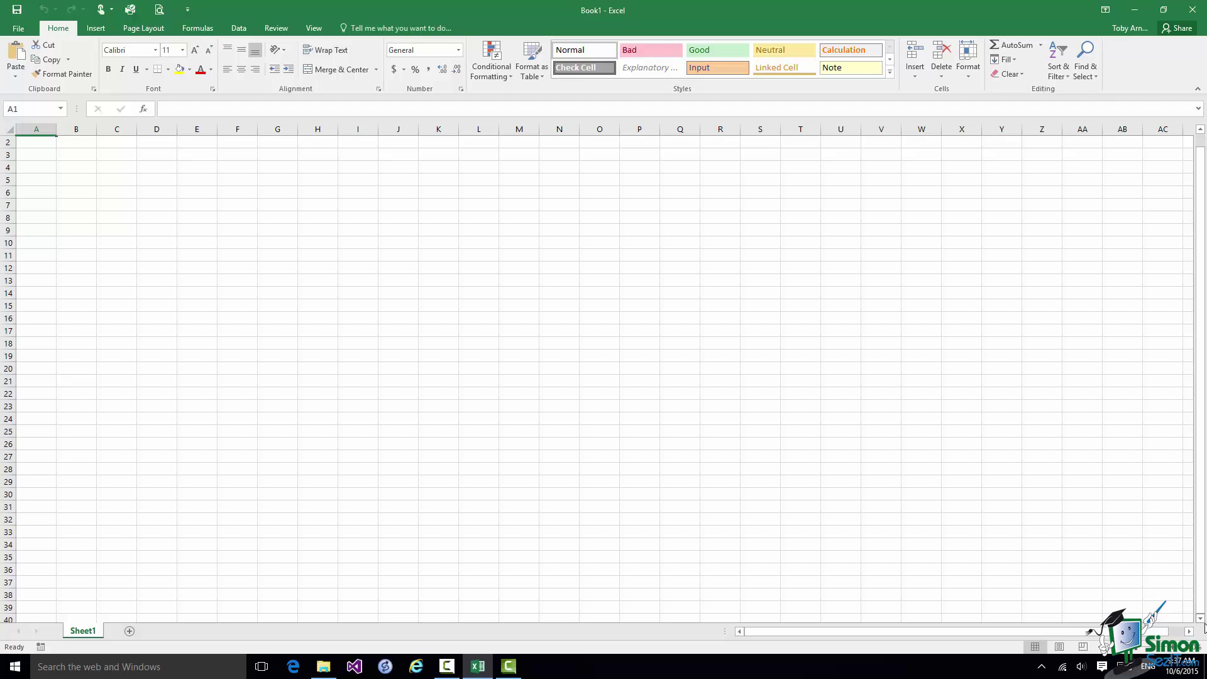
scroll(1204, 626, "down", 7)
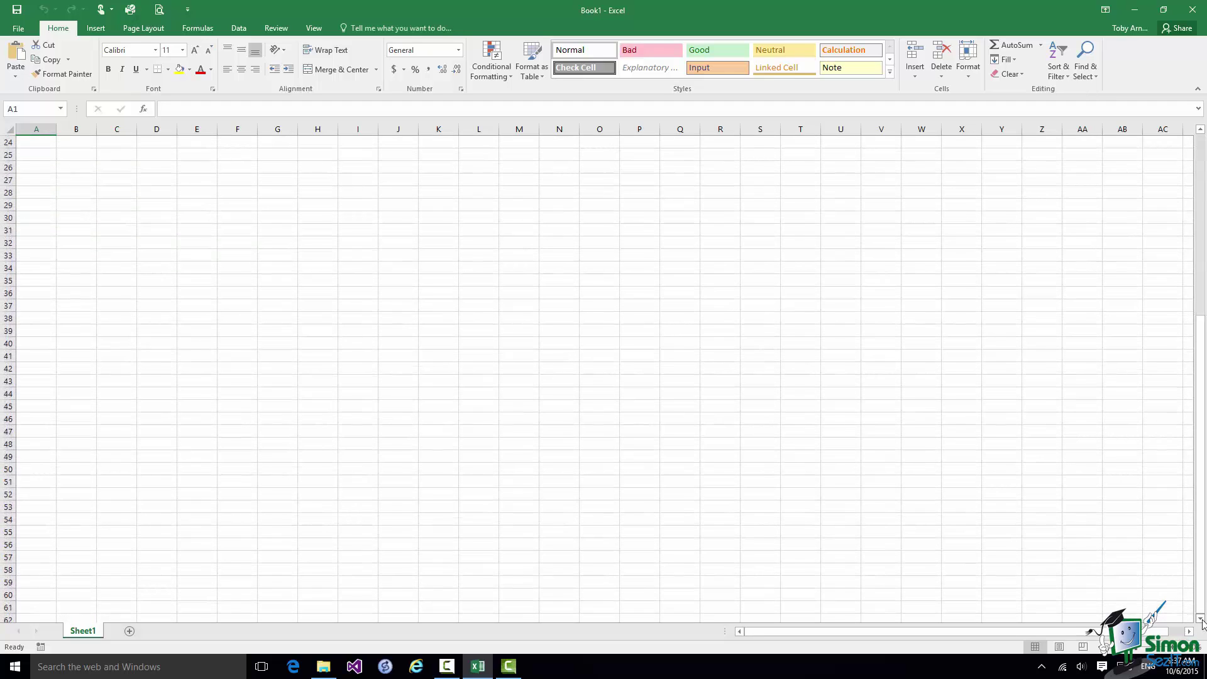
left_click_drag(1201, 593, 1203, 352)
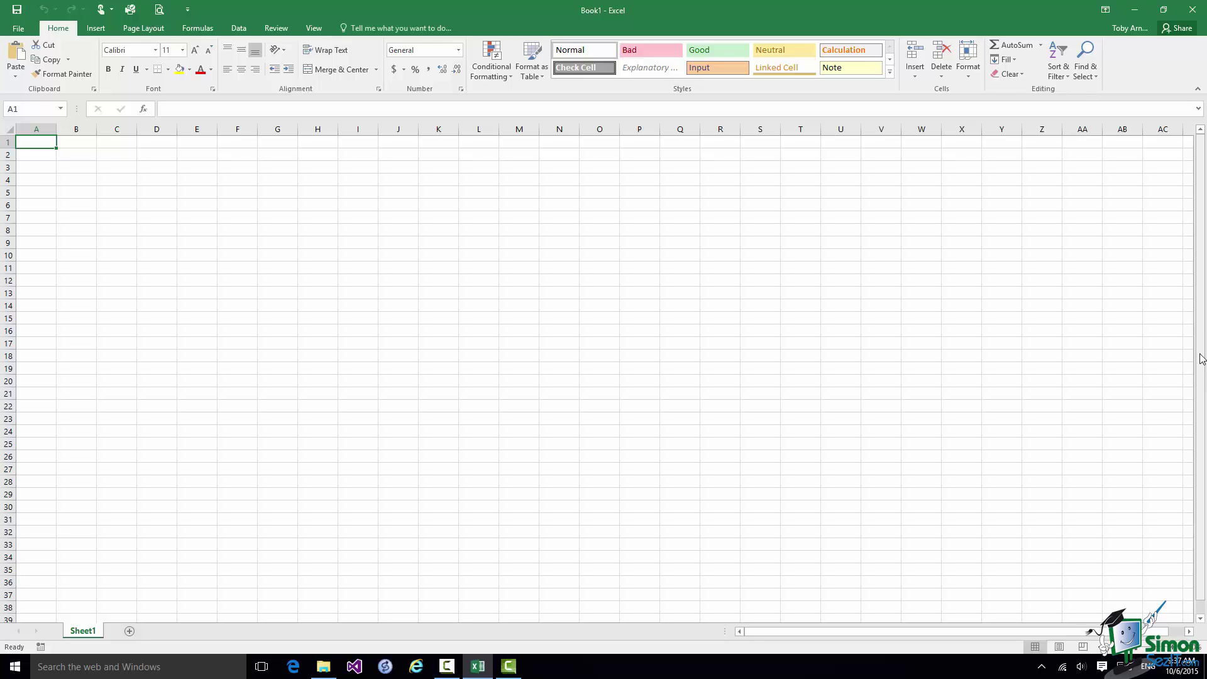
left_click(1187, 632)
left_click(1187, 631)
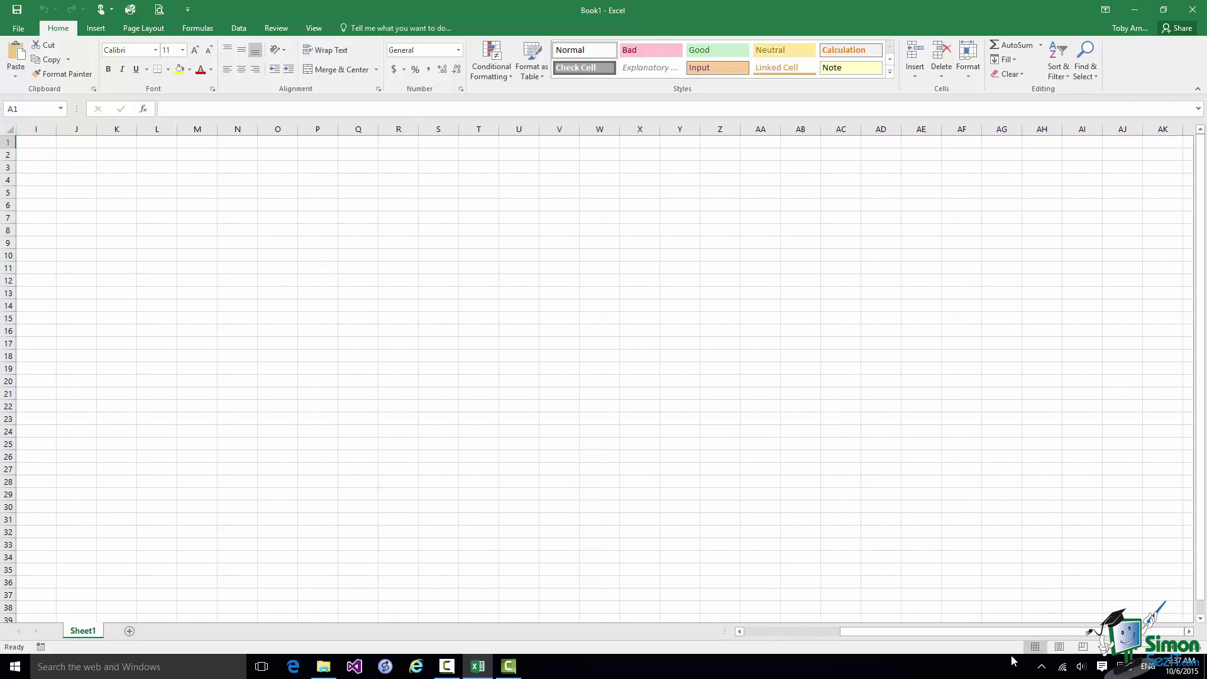
left_click(739, 631)
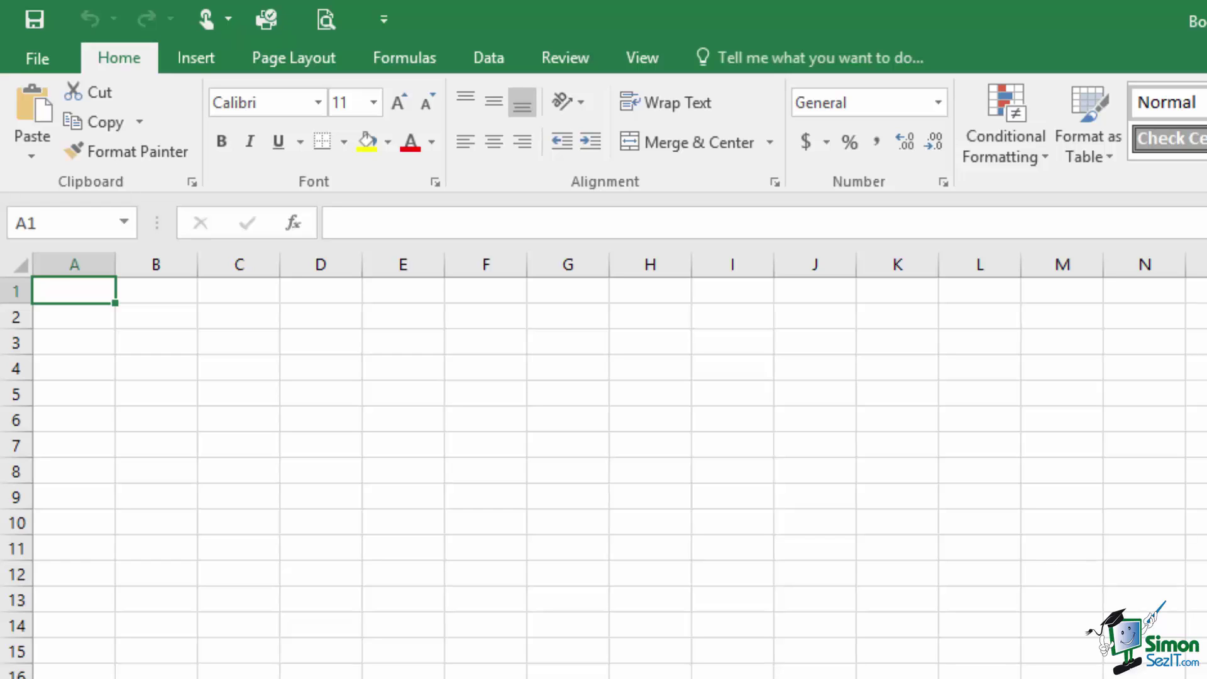
- Select cell L5, then make G7 the active cell
left_click(986, 394)
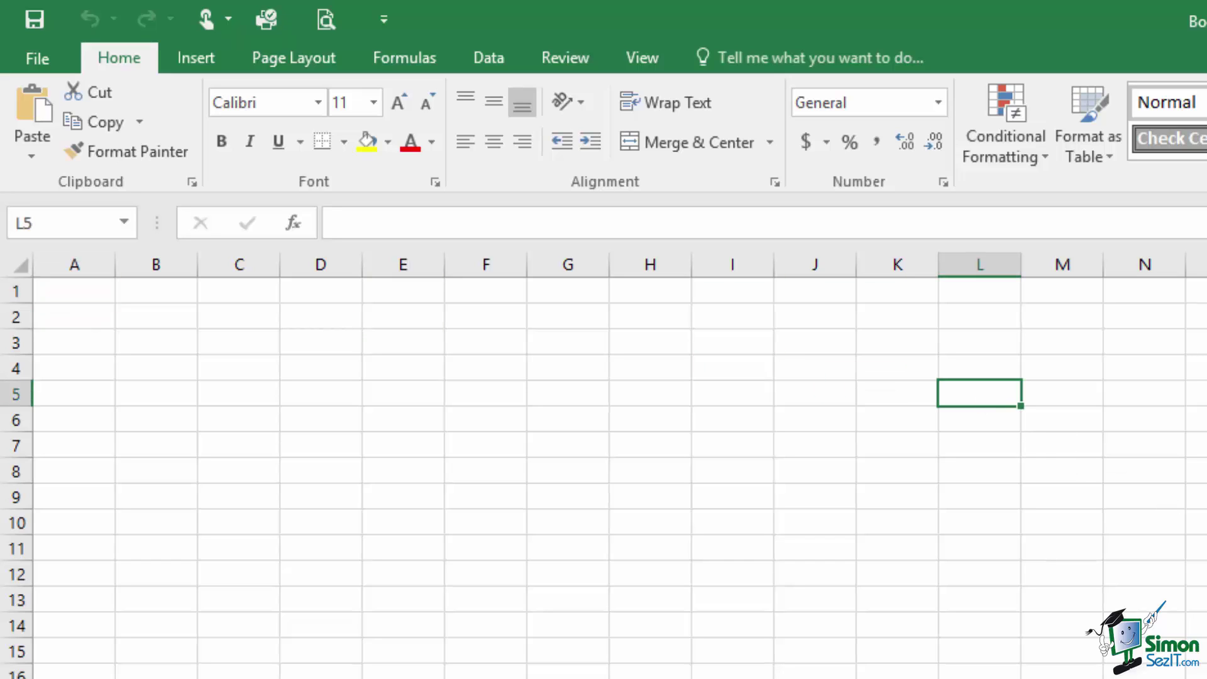
left_click(549, 442)
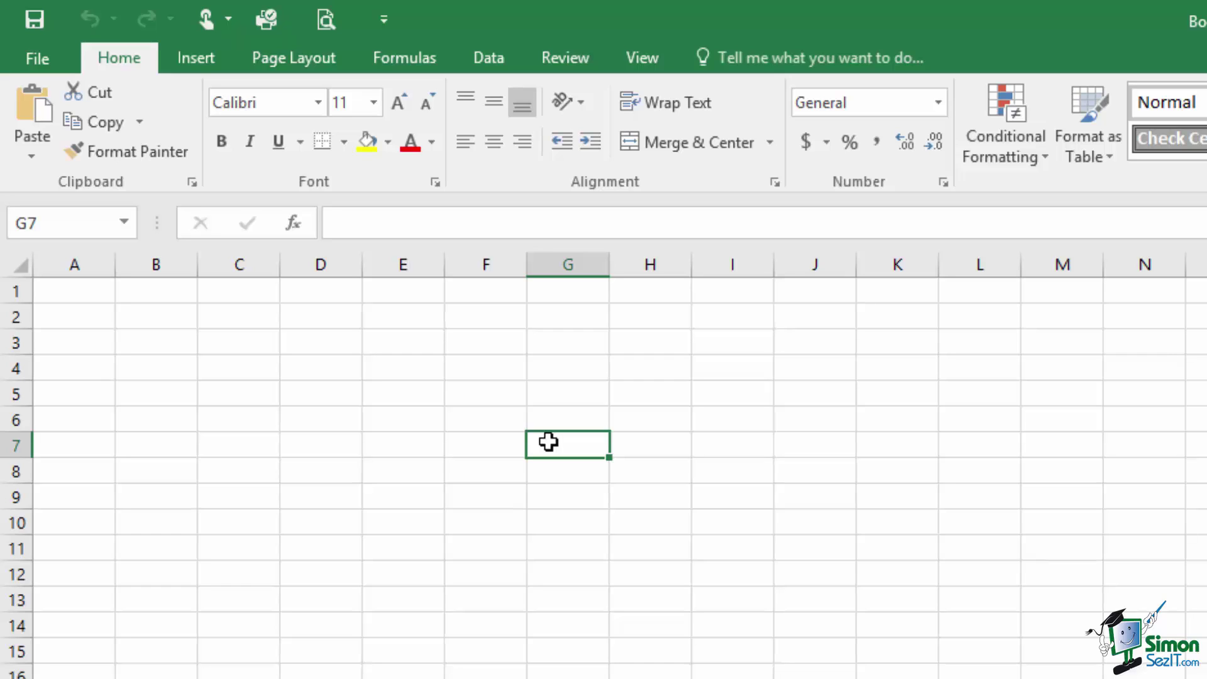
- Enter 23, 19 and 62 into cells G7, H7 and I7
type("23")
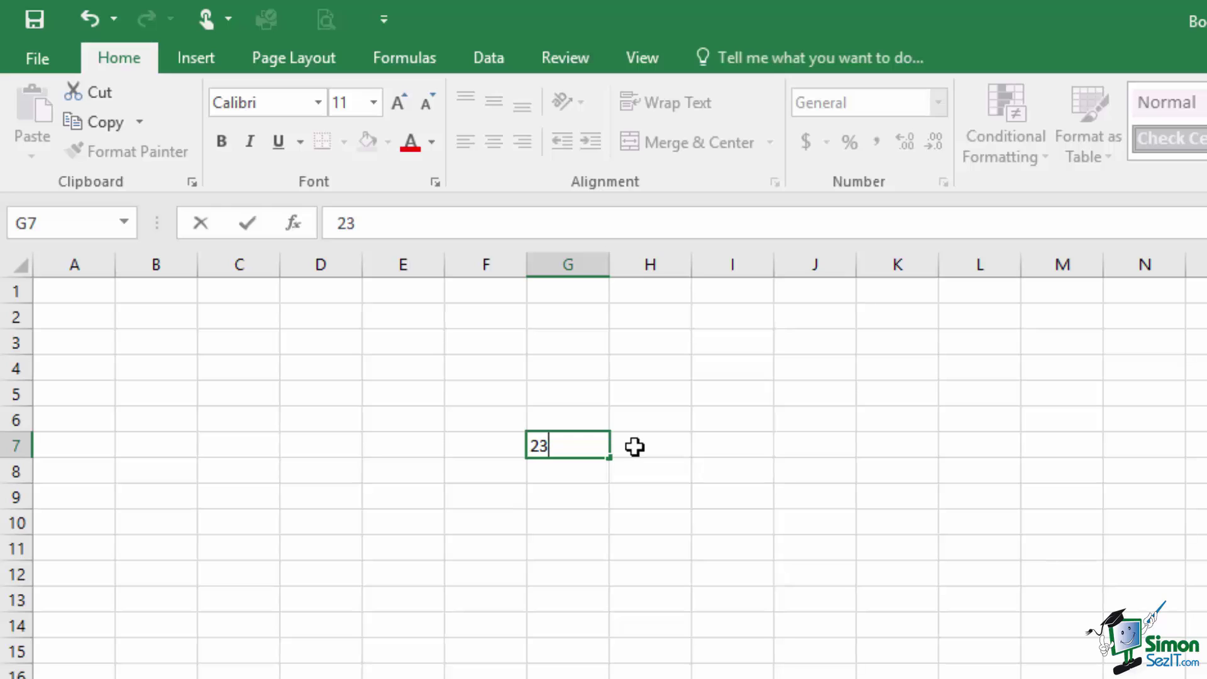
left_click(634, 447)
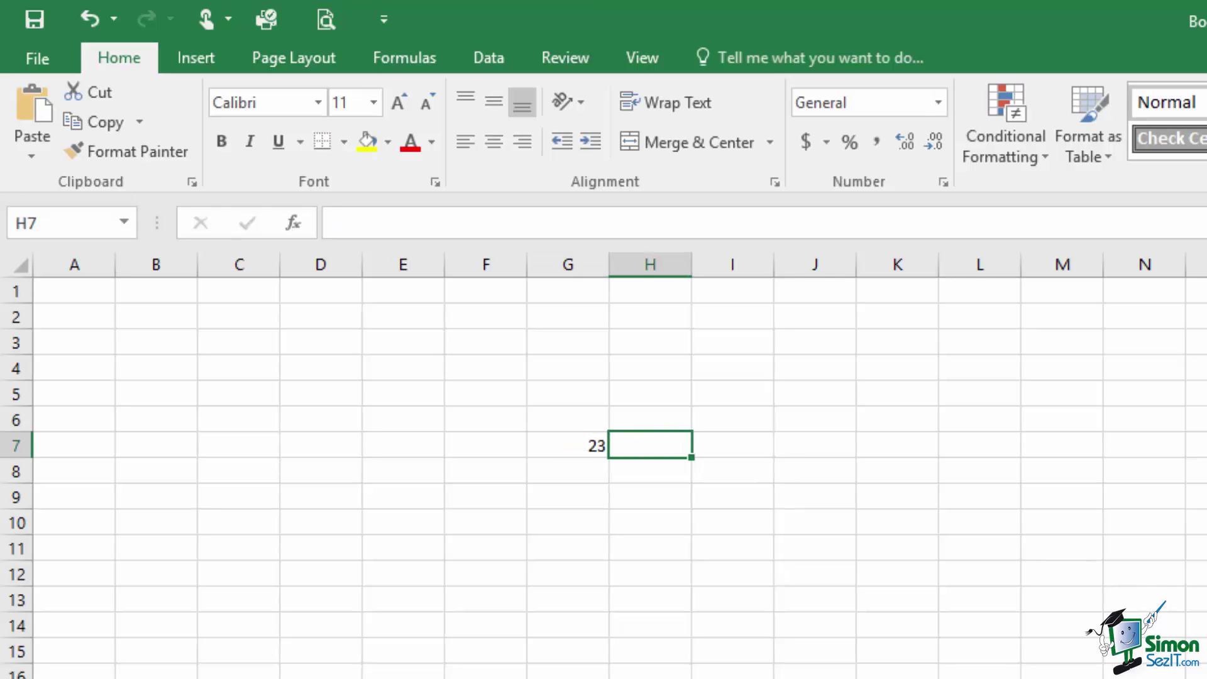
type("19")
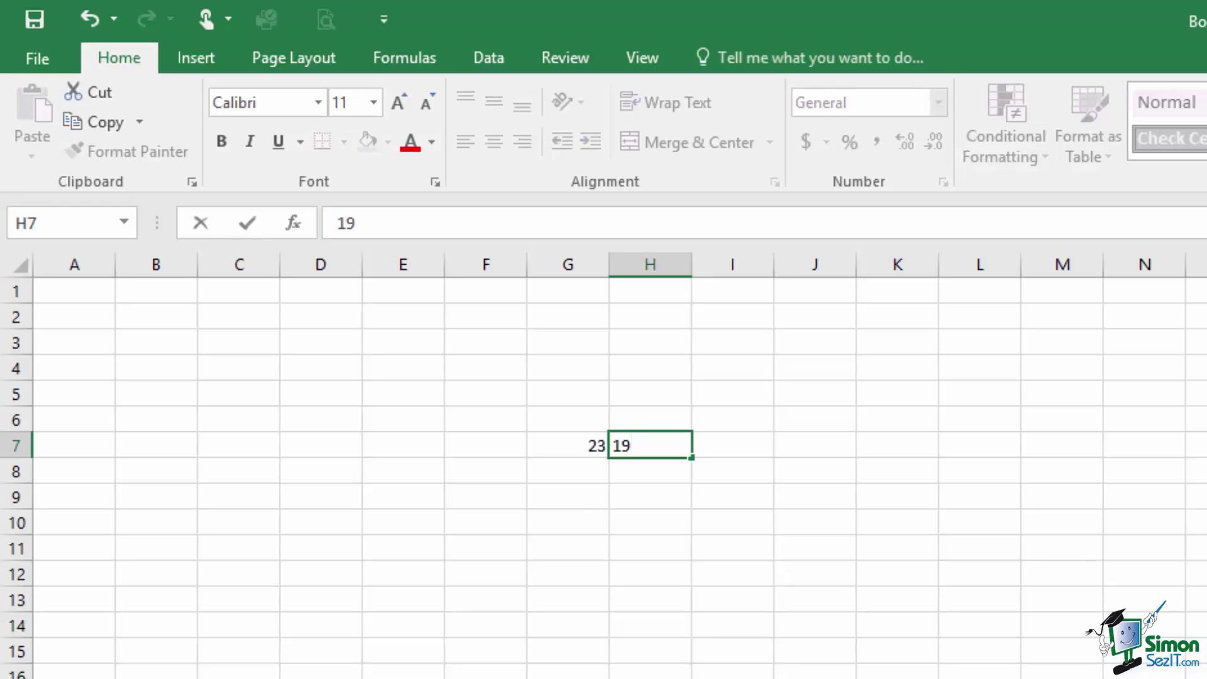
left_click(731, 442)
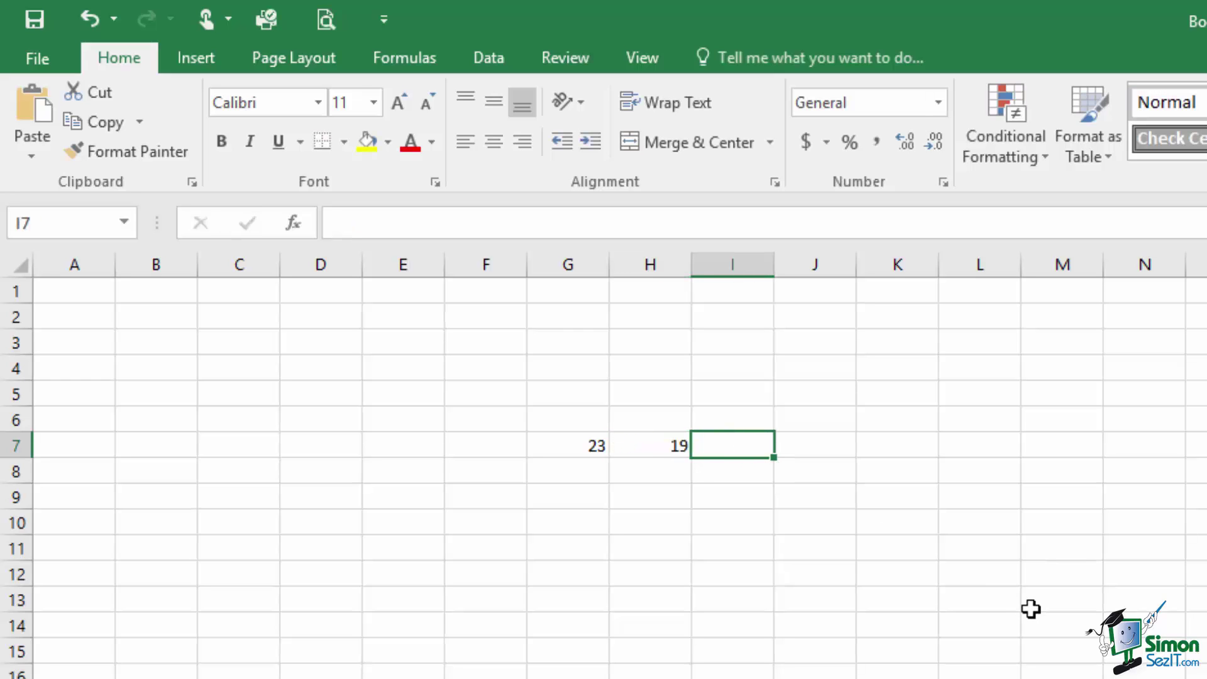
type("62")
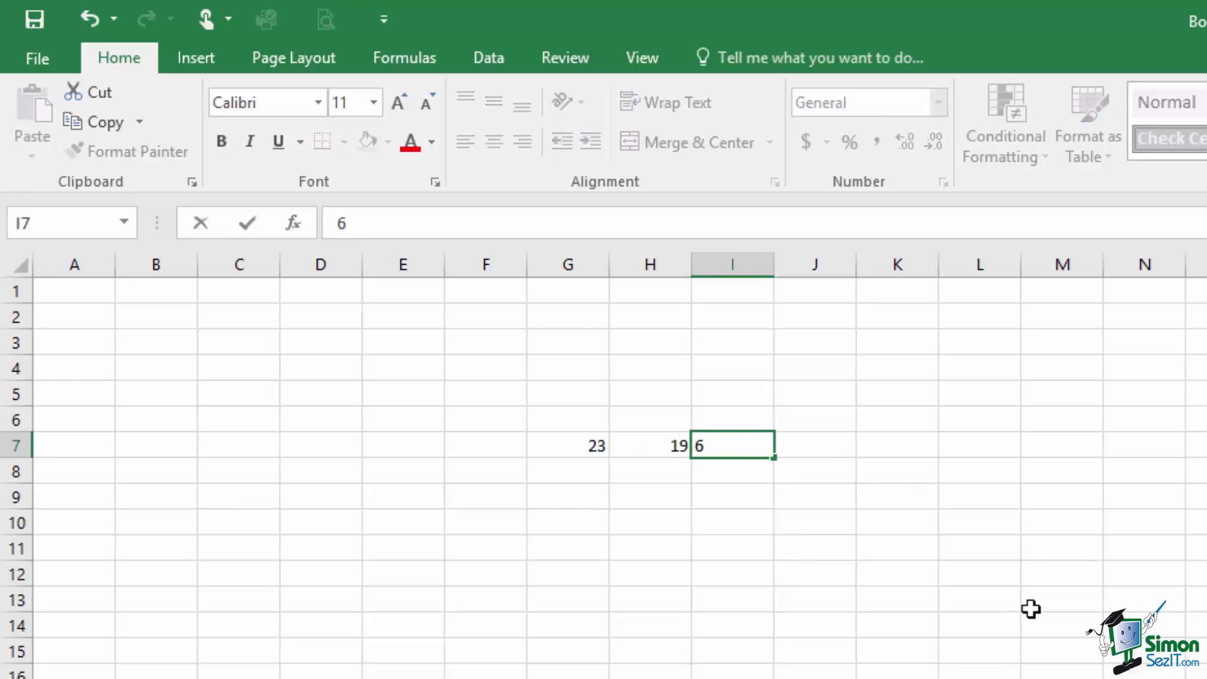
left_click(811, 448)
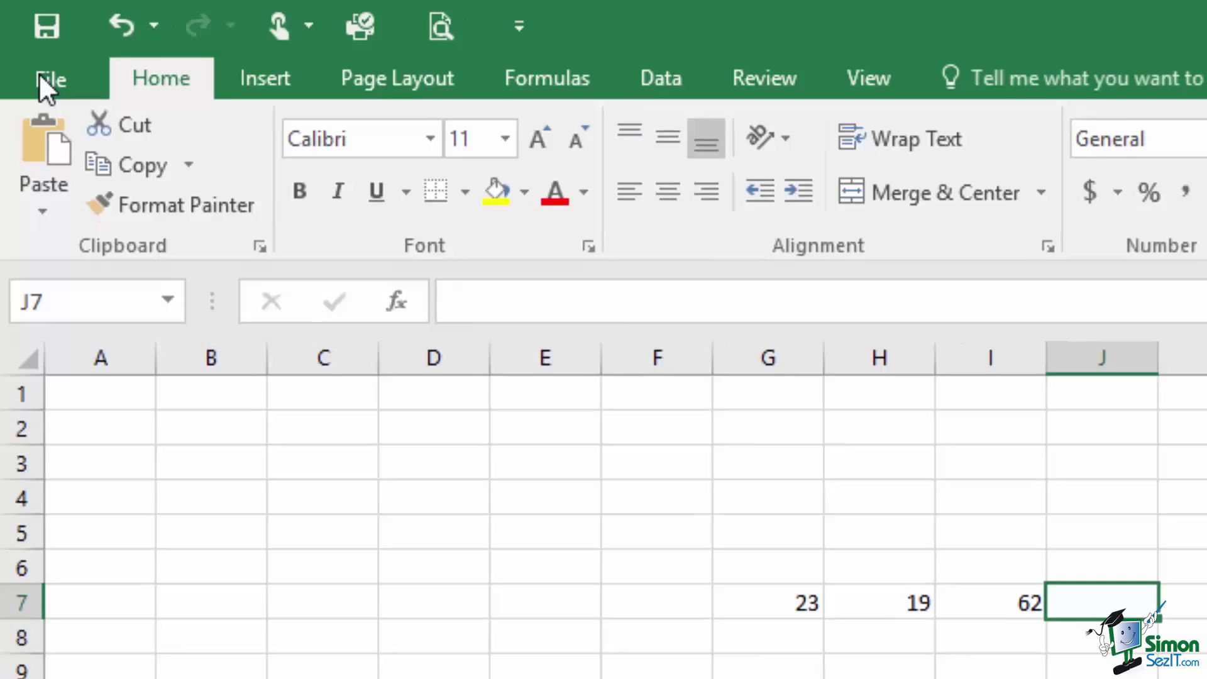
- Go from the File tab's backstage to the Save As page
left_click(45, 86)
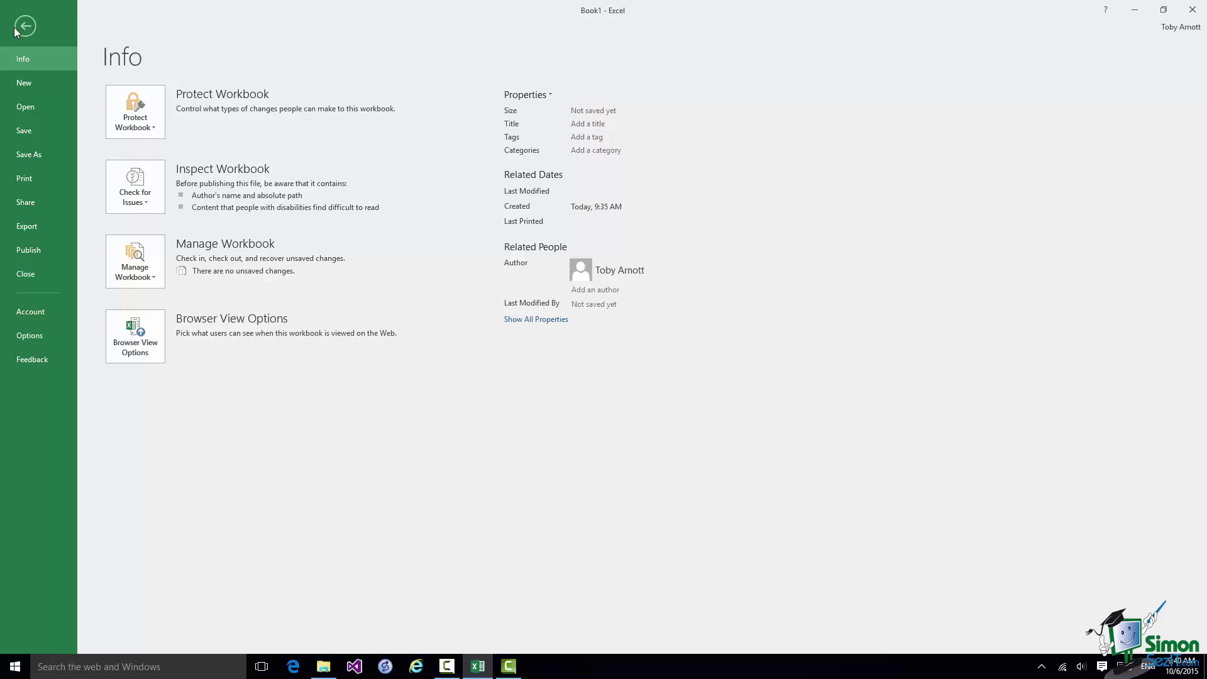
left_click(36, 159)
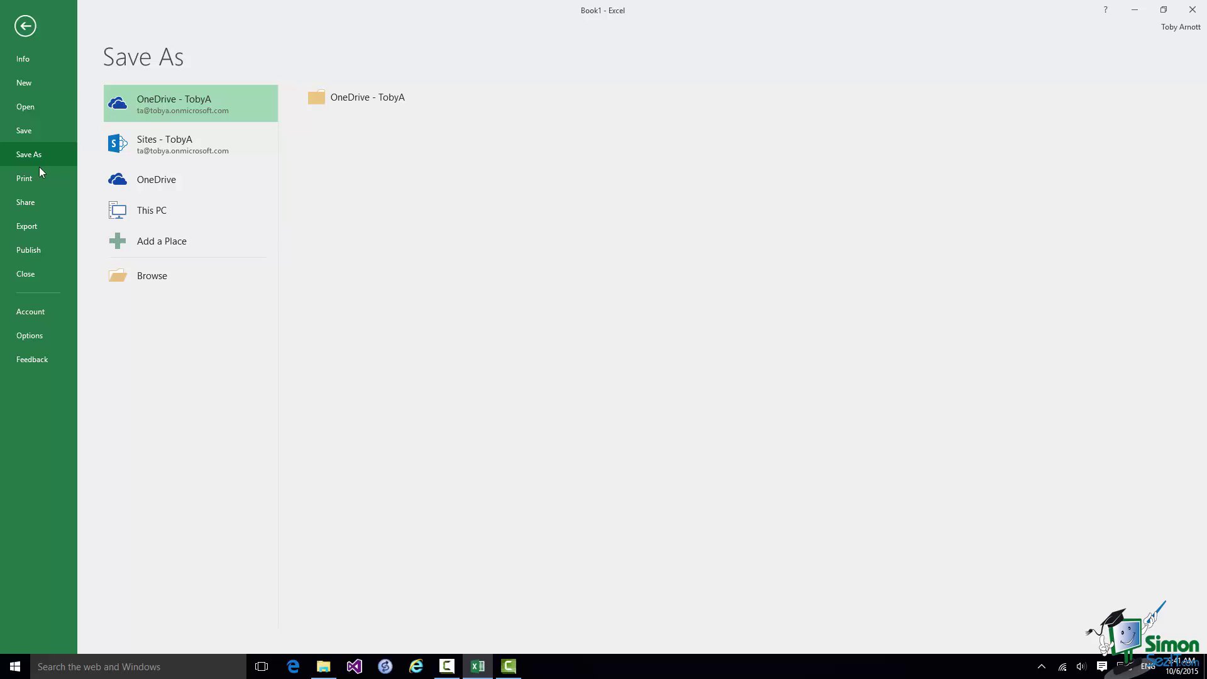
- Preview Sites and OneDrive, then choose This PC as the save location
left_click(163, 144)
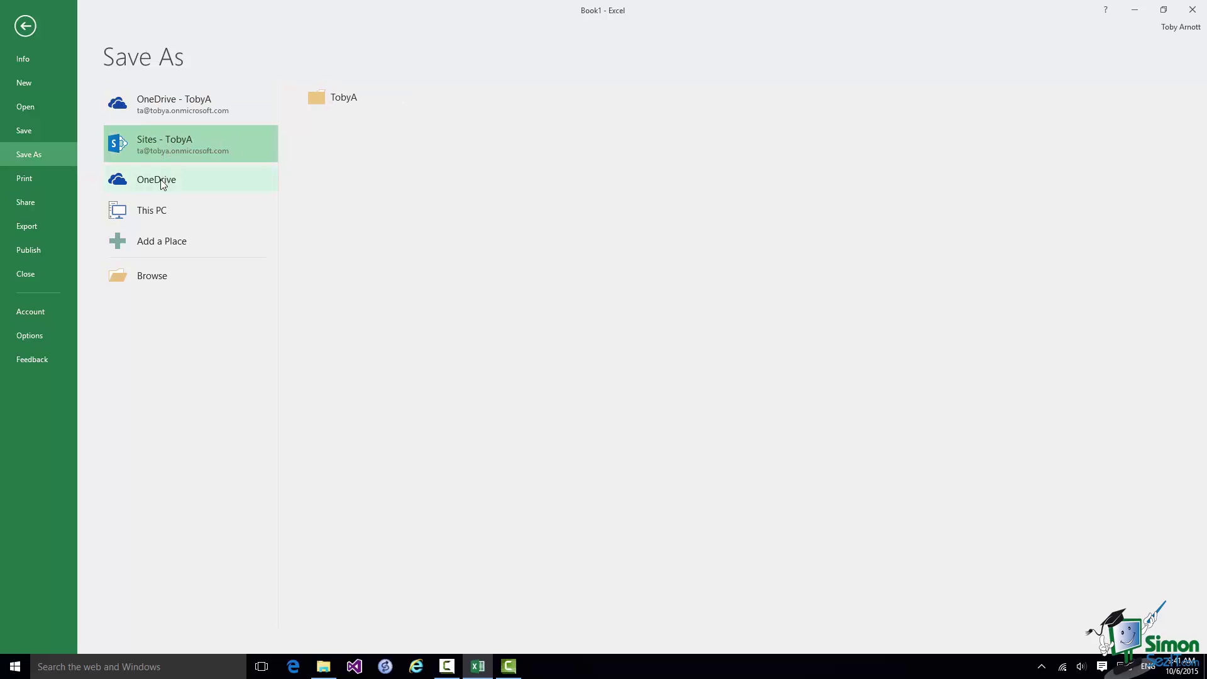
left_click(160, 181)
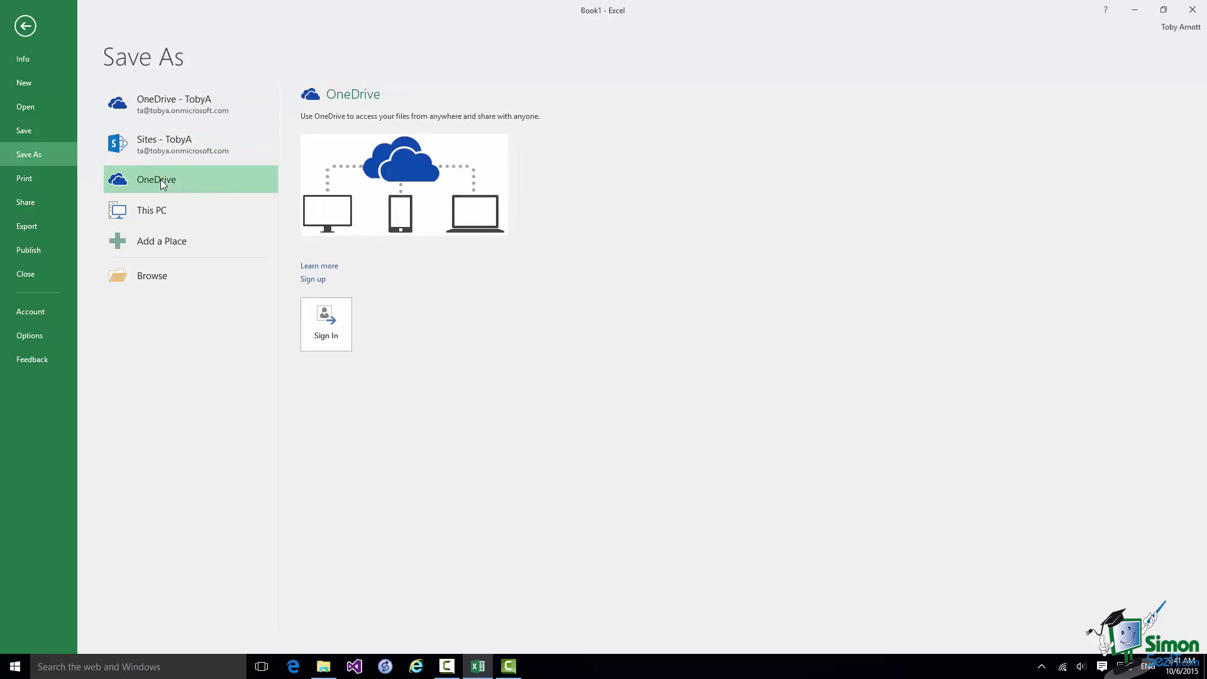
left_click(156, 214)
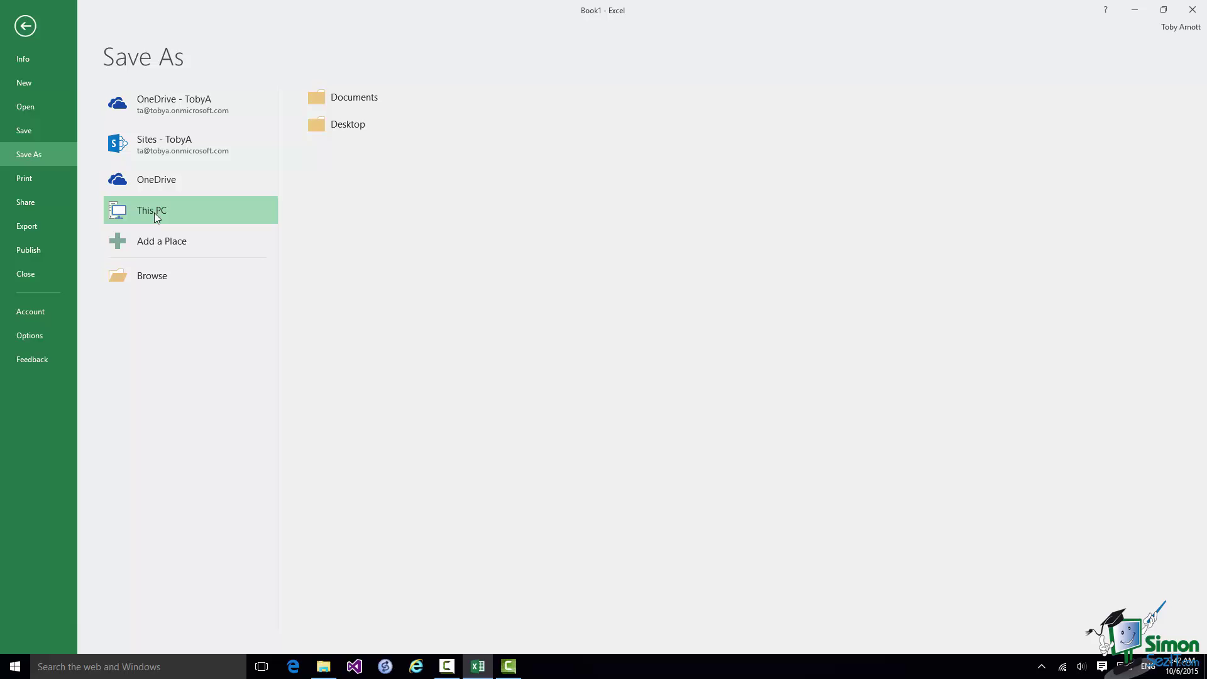
- Browse to the save folder and name the Excel Workbook file Demo 1.xlsx
left_click(152, 277)
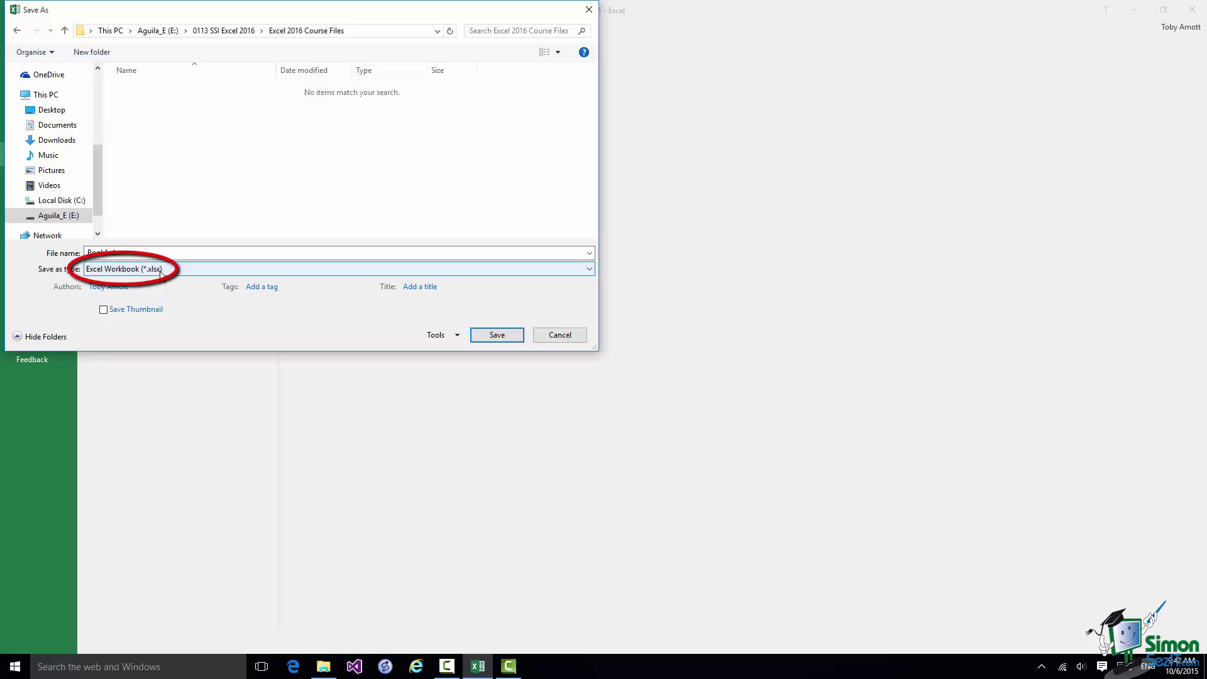
double_click(108, 252)
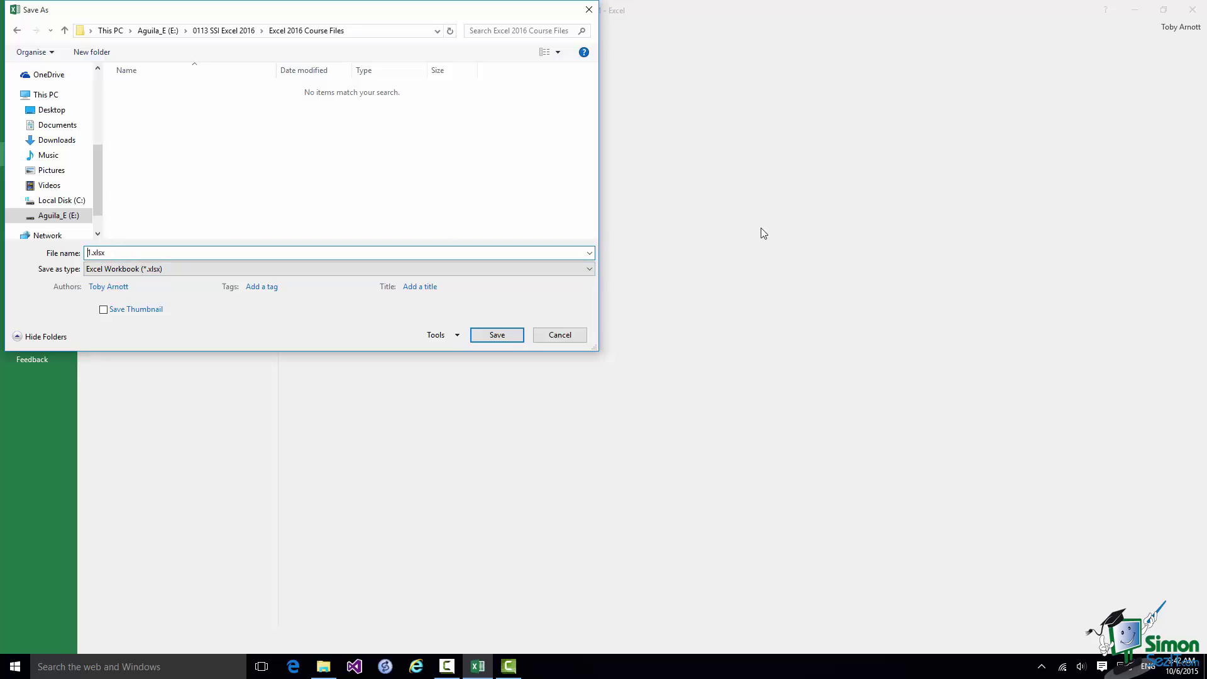
type("Demo")
- Confirm the save as Demo 1.xlsx in the Excel 2016 Course Files folder
left_click(497, 336)
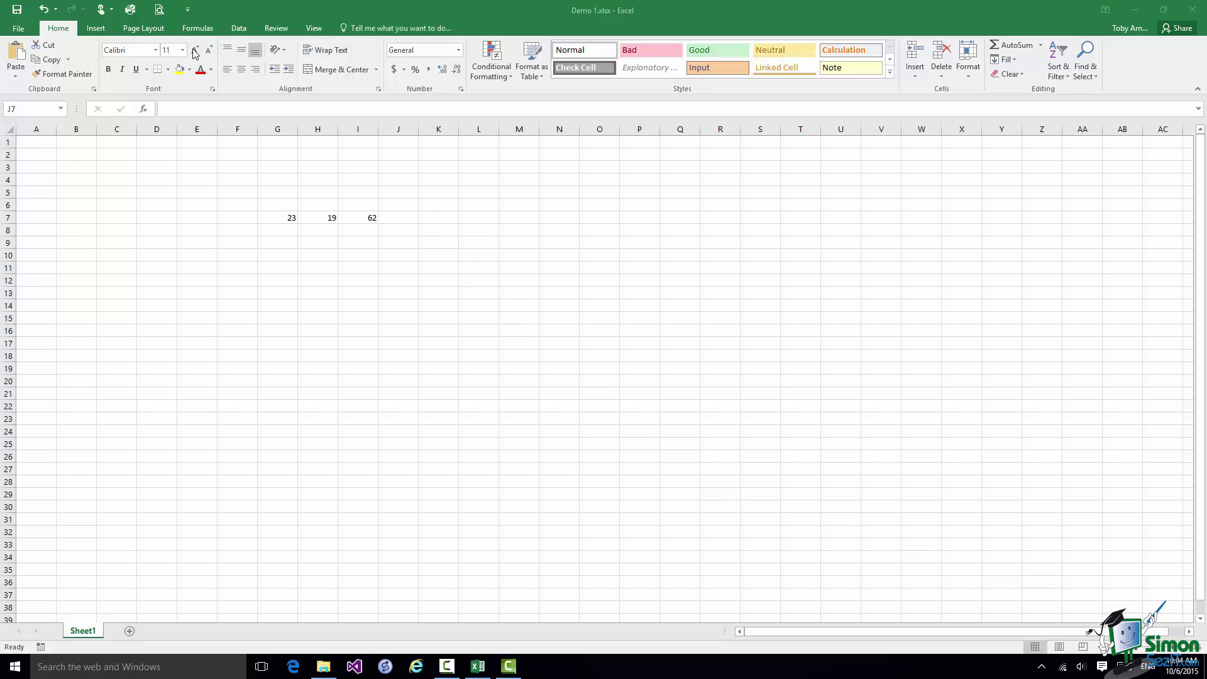
- Close the Demo 1 workbook from the File backstage, keeping Excel open
left_click(18, 29)
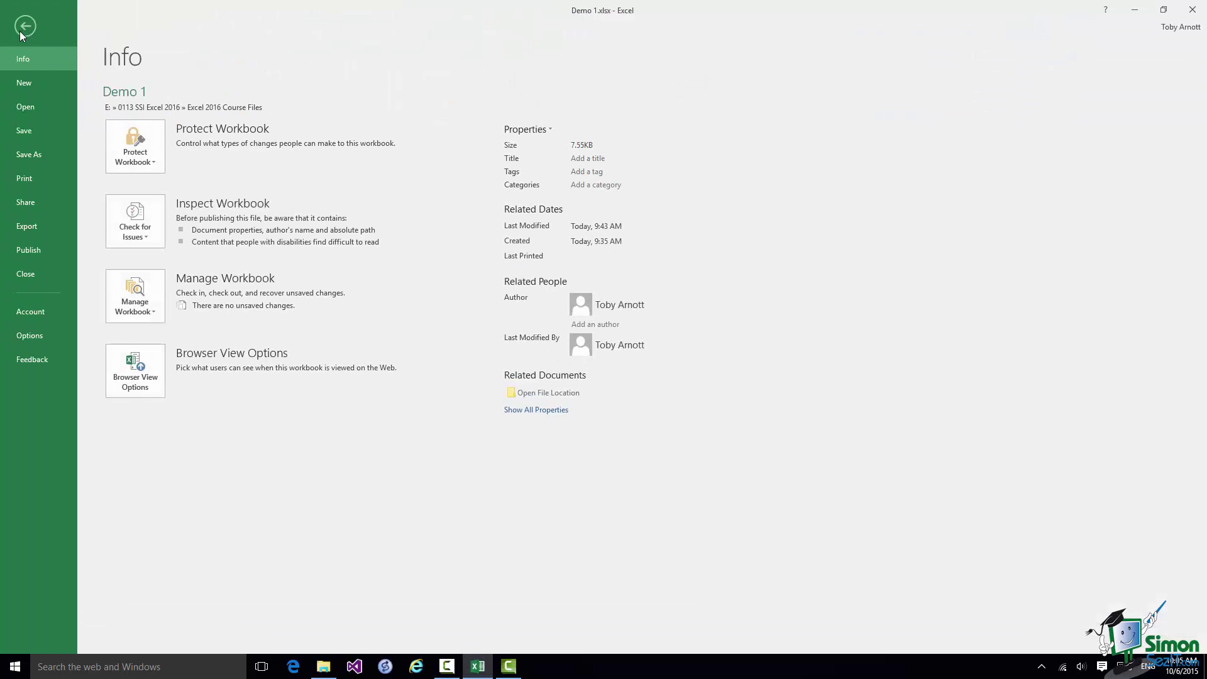
left_click(25, 275)
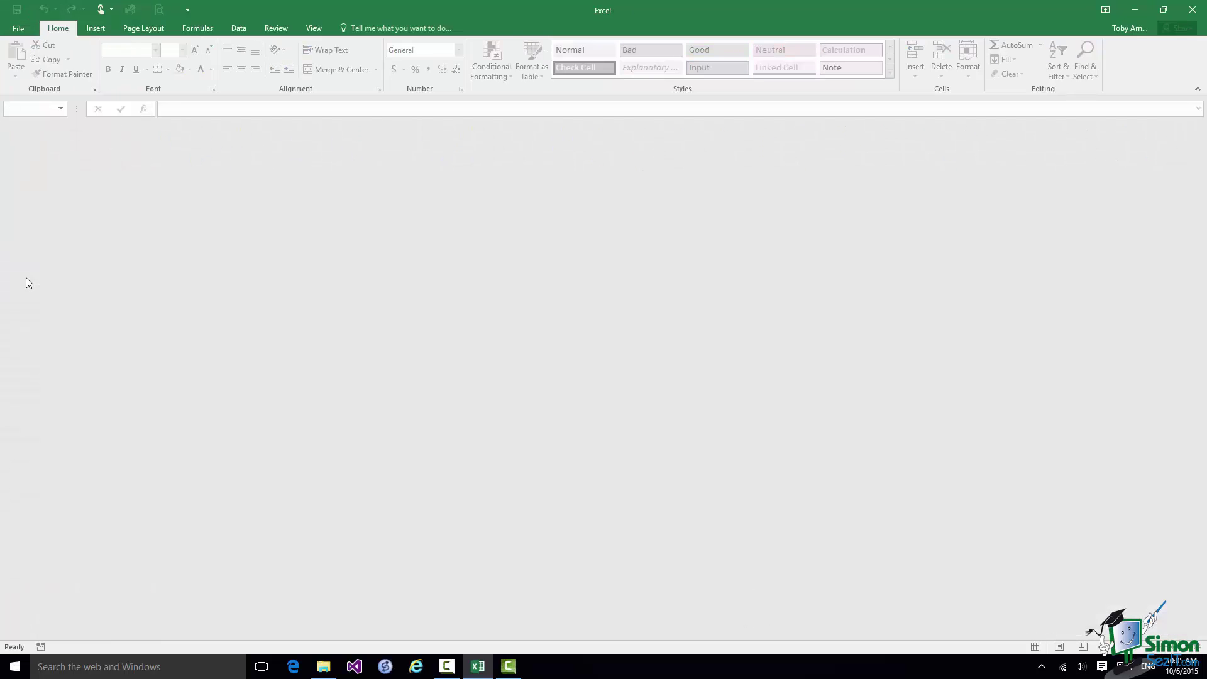